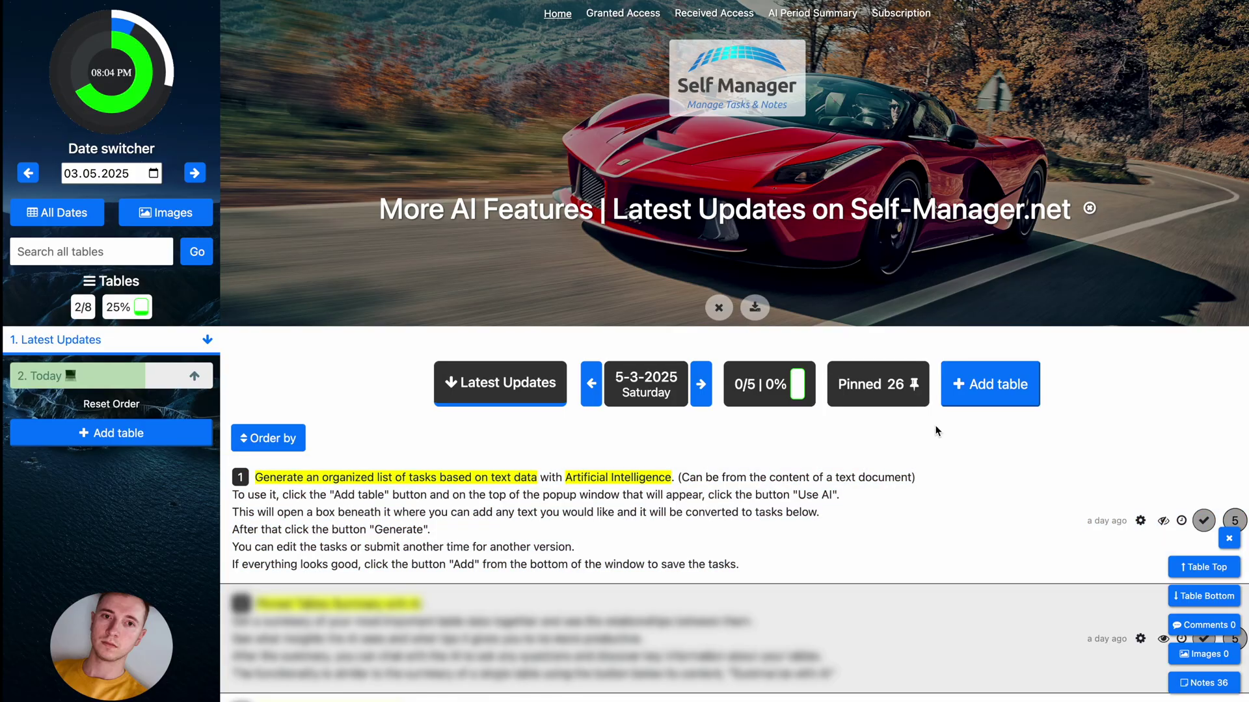
Generate an AI task table from the pasted May 3, 2025 day plan
{"action": "left_click", "coordinate": [975, 391]}
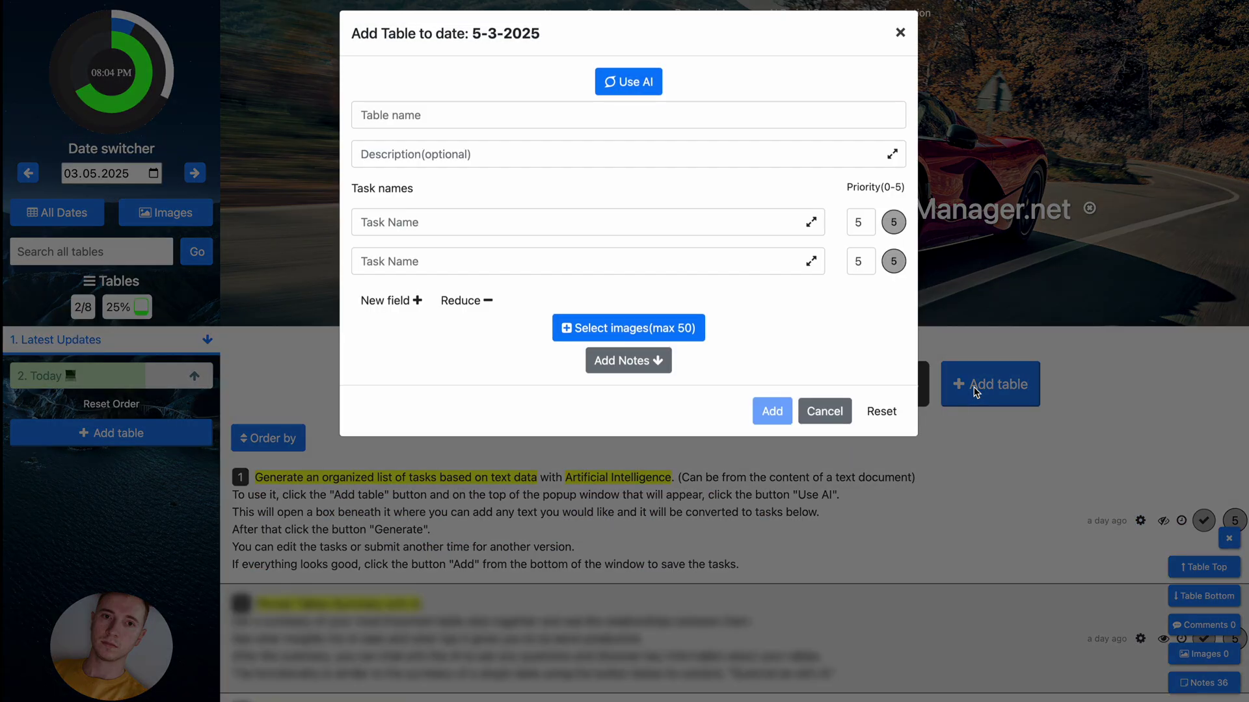
{"action": "left_click", "coordinate": [621, 98]}
{"action": "left_click", "coordinate": [498, 157]}
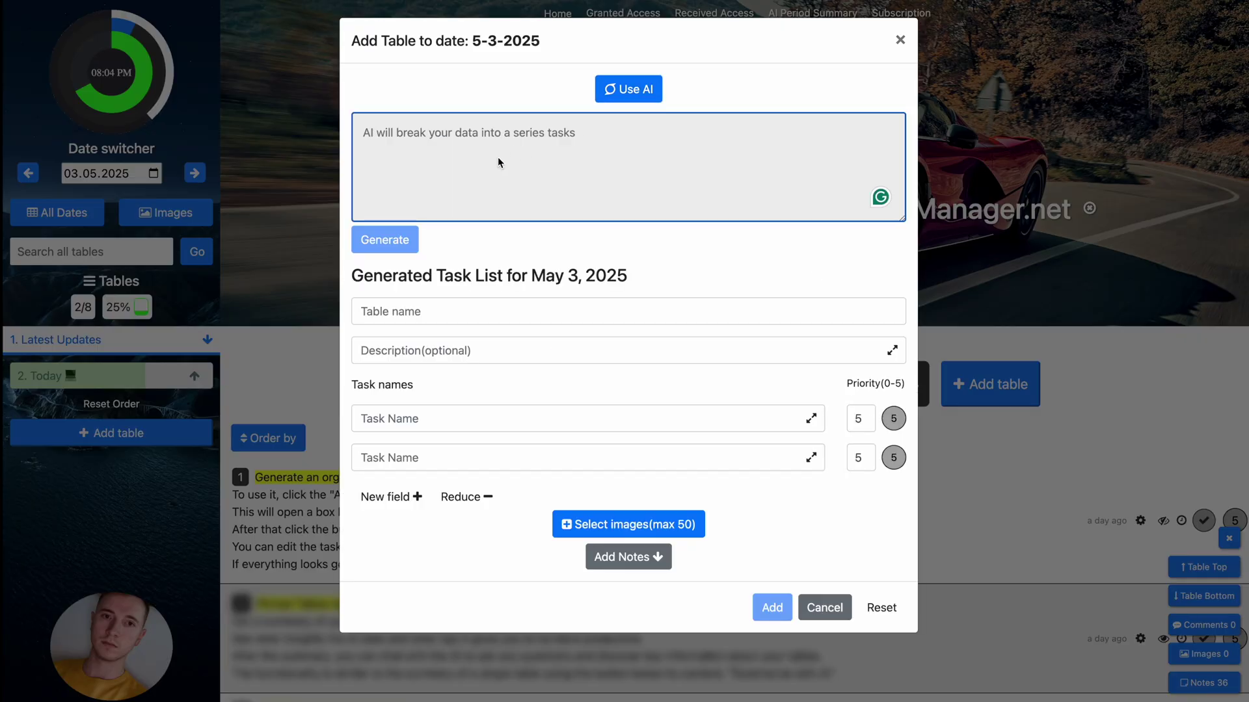
{"action": "type", "text": "Today I have 2 freelancing projects on which I need to work, for Andrew and Michael. Then I need to go to the gym for 2 hours. Afterwards, I need to make updates to self-manager.net update."}
{"action": "left_click", "coordinate": [392, 238]}
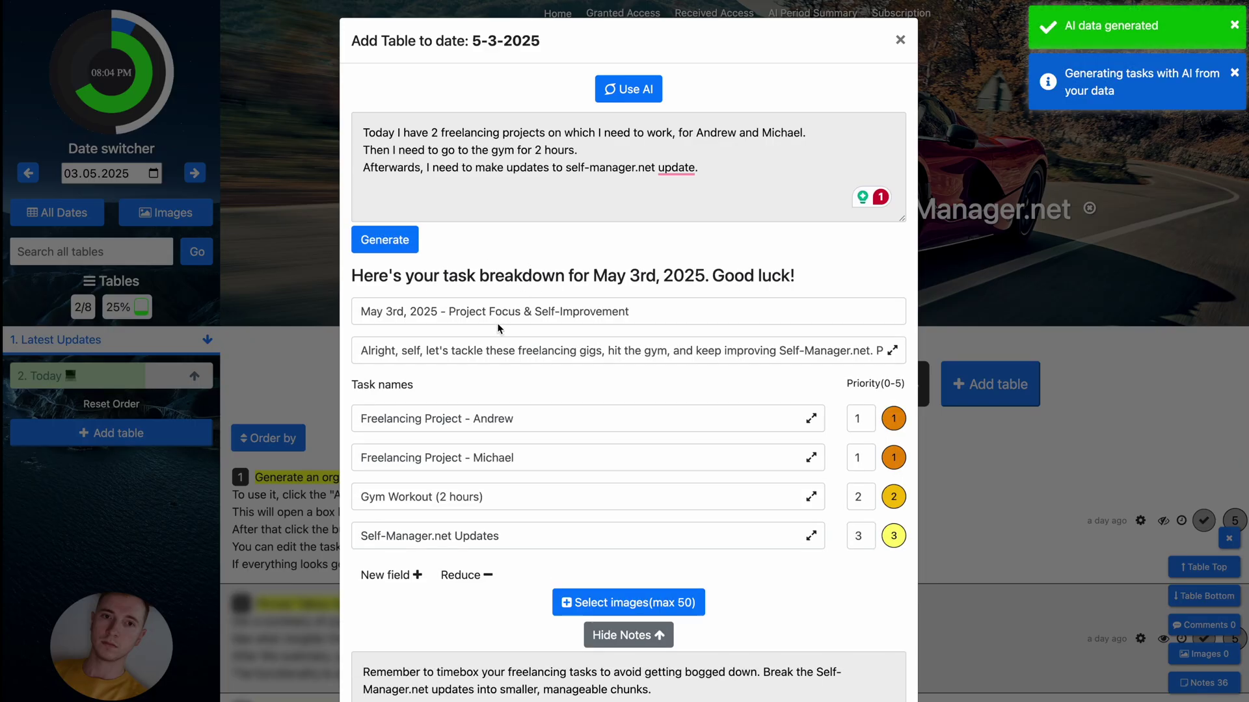
Review the 'Project Focus & Self-Improvement' title, four tasks and notes, then add the table
{"action": "left_click", "coordinate": [498, 322]}
{"action": "left_click", "coordinate": [455, 351]}
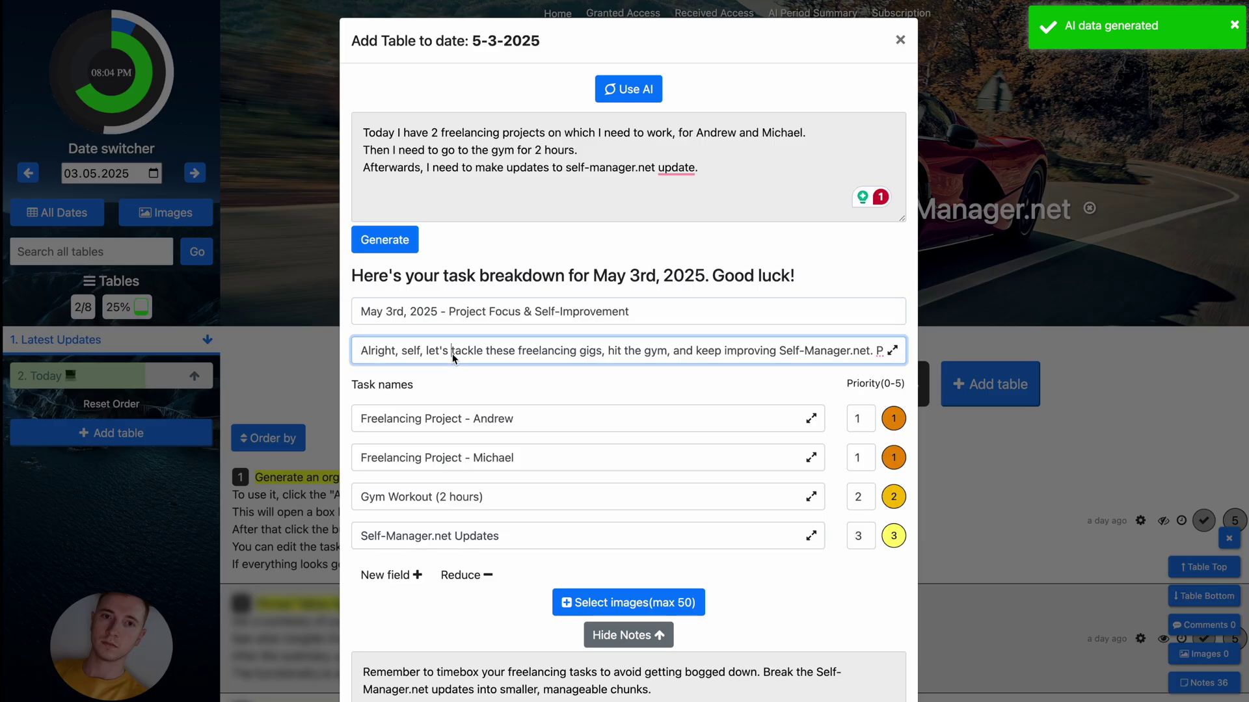
{"action": "left_click", "coordinate": [496, 422]}
{"action": "left_click", "coordinate": [618, 458]}
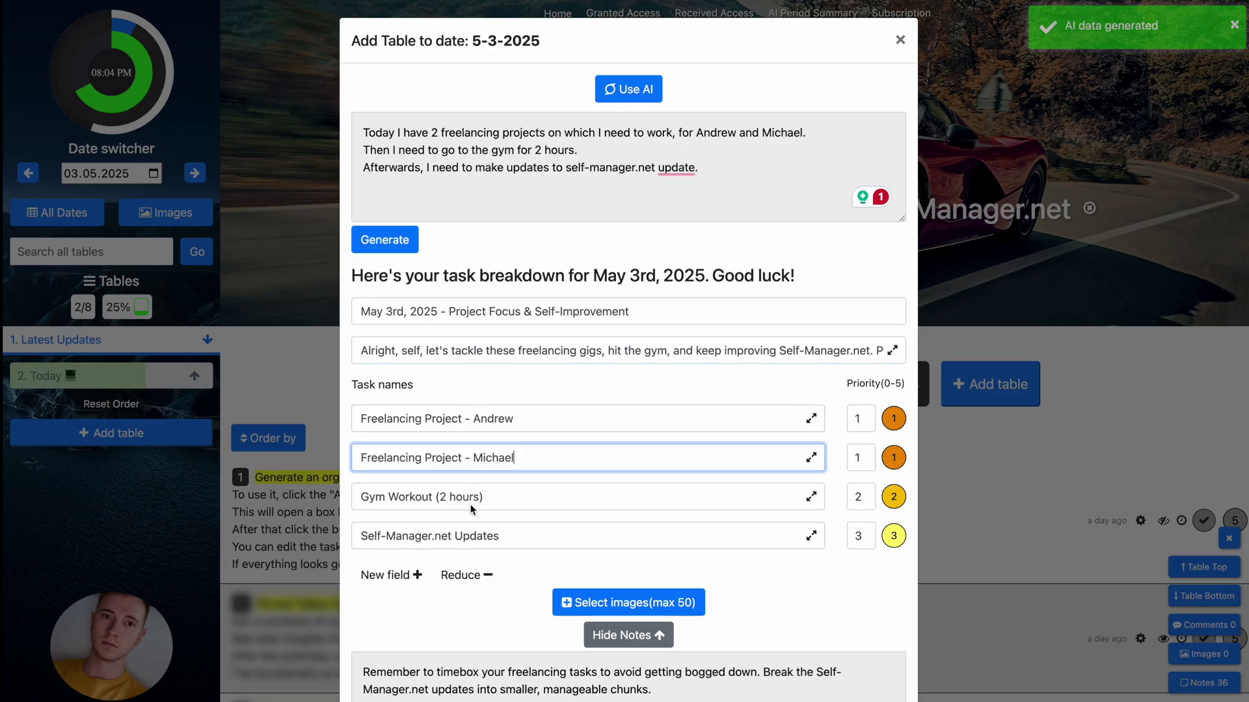
{"action": "left_click", "coordinate": [768, 498]}
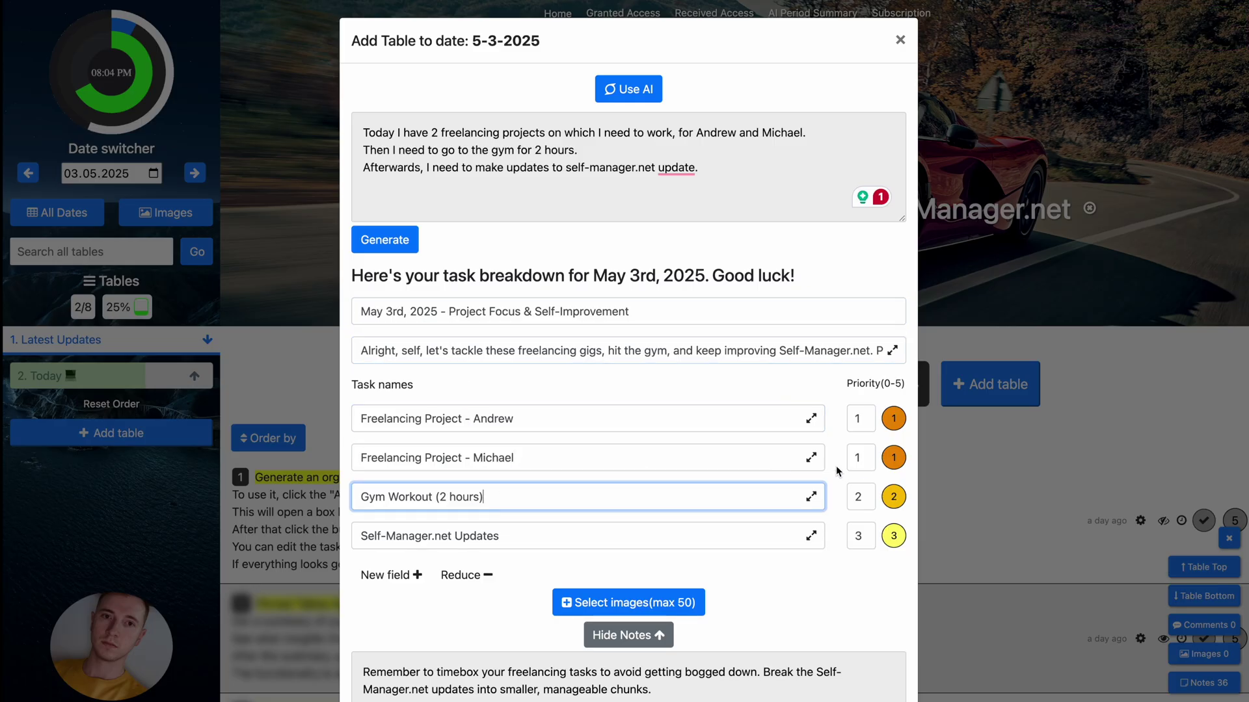
{"action": "scroll", "coordinate": [714, 532], "scroll_direction": "down", "scroll_amount": 3}
{"action": "left_click", "coordinate": [714, 532]}
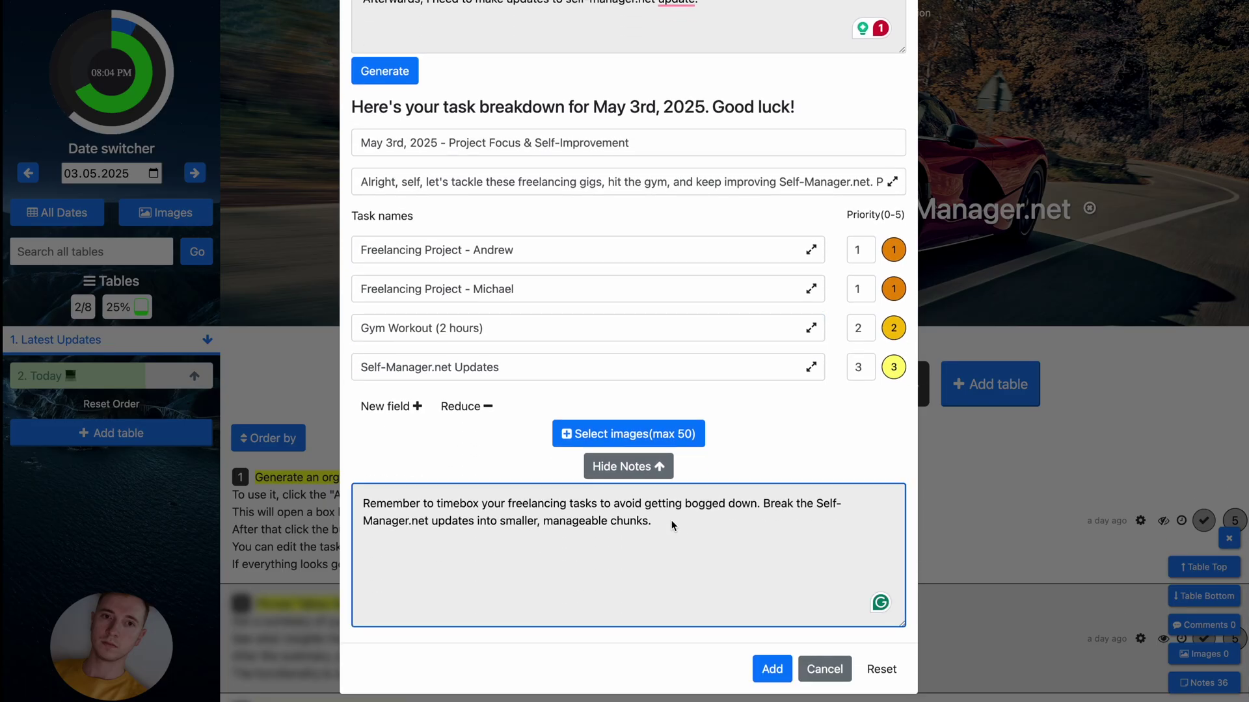
{"action": "left_click", "coordinate": [774, 671]}
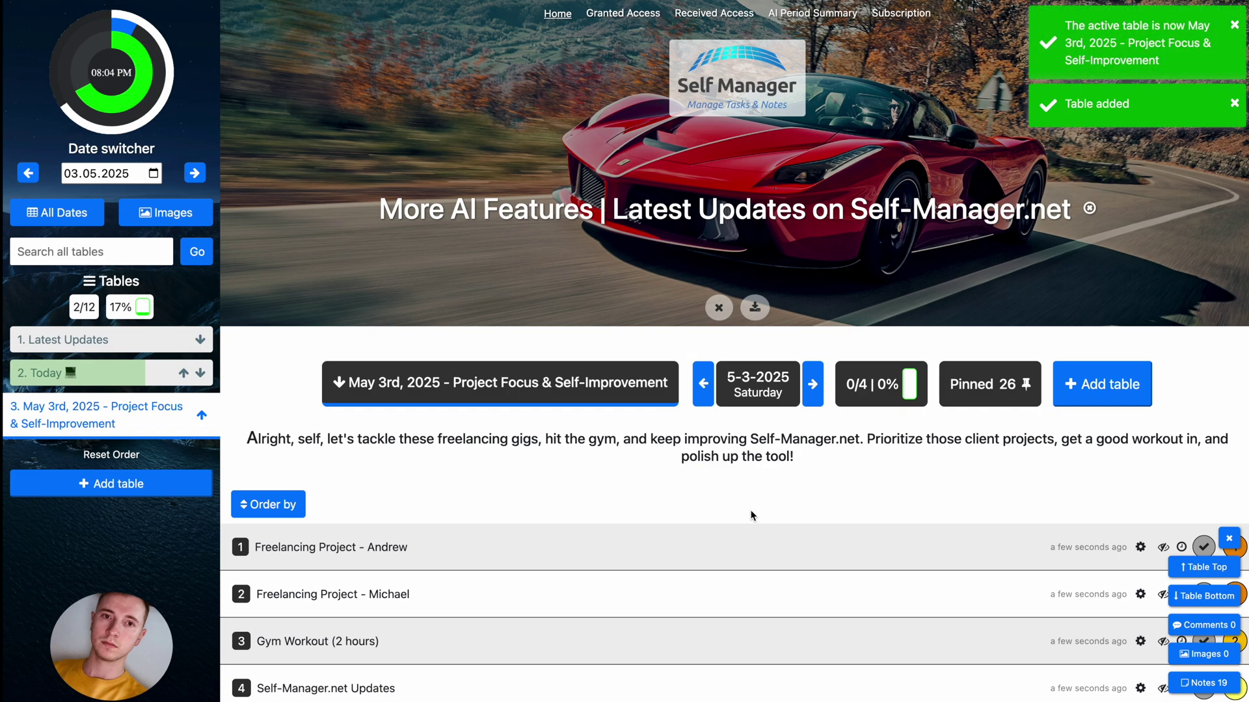
{"action": "scroll", "coordinate": [752, 515], "scroll_direction": "down", "scroll_amount": 4}
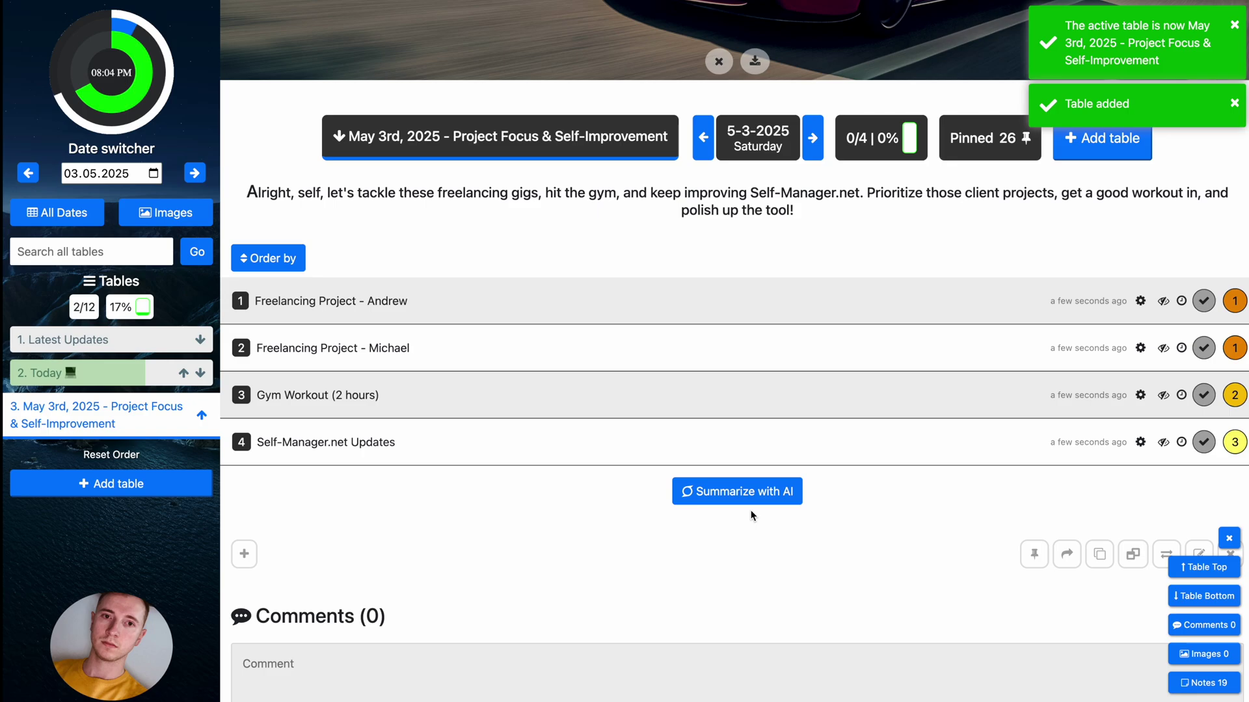
{"action": "scroll", "coordinate": [751, 515], "scroll_direction": "up", "scroll_amount": 4}
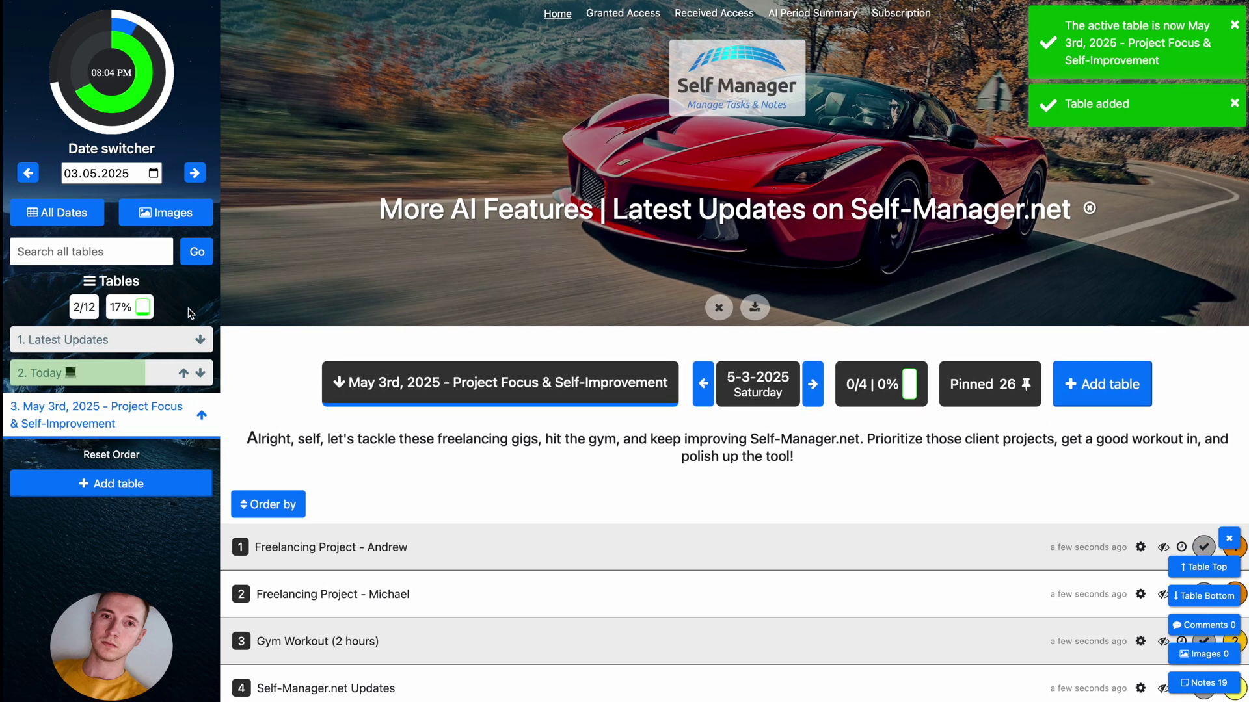
Unblur the second Latest Updates row, 'Pinned Tables Summary with AI'
{"action": "left_click", "coordinate": [163, 338]}
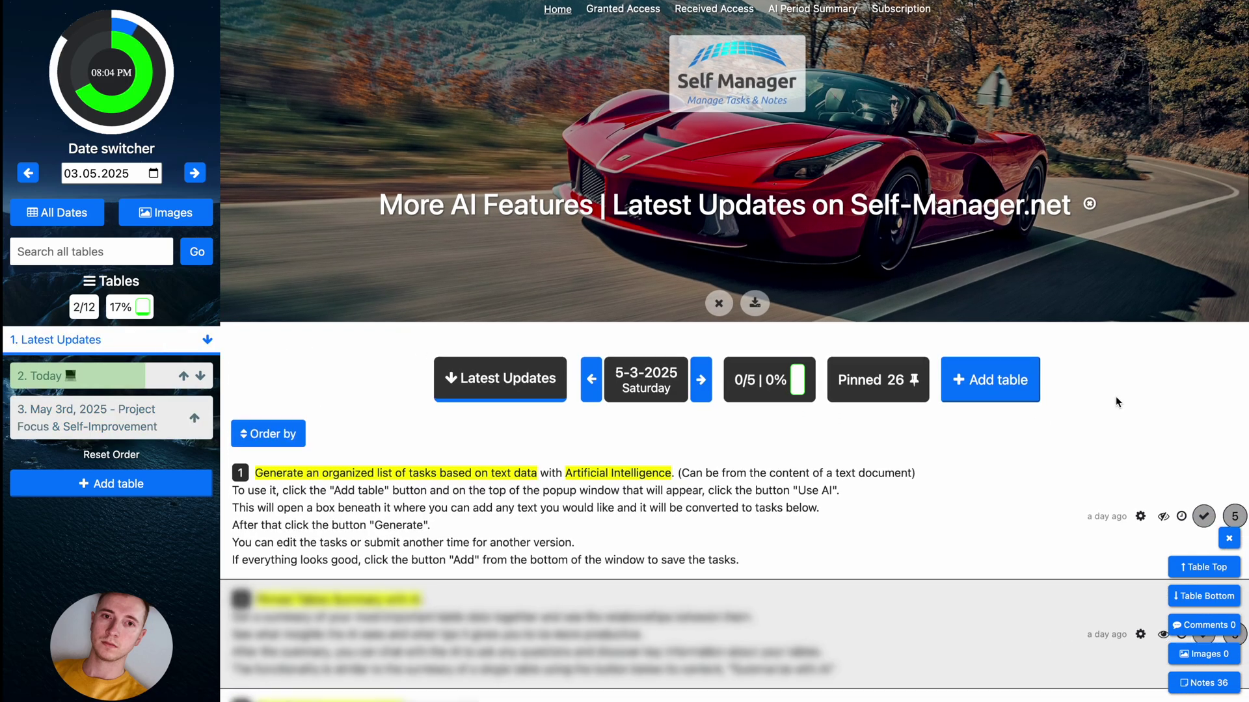
{"action": "scroll", "coordinate": [1115, 396], "scroll_direction": "down", "scroll_amount": 2}
{"action": "left_click", "coordinate": [1164, 502]}
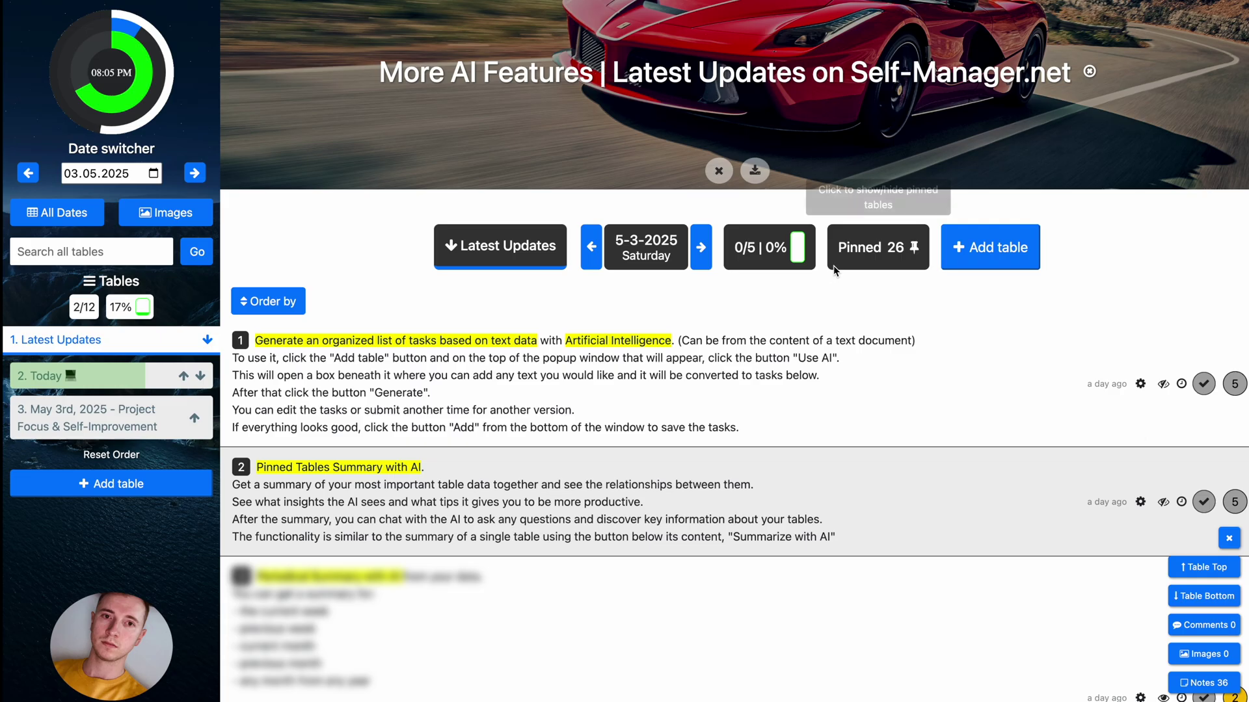
Show the 26 pinned tables, 60% combined completion, and scroll through them
{"action": "left_click", "coordinate": [875, 247]}
{"action": "scroll", "coordinate": [823, 318], "scroll_direction": "down", "scroll_amount": 8}
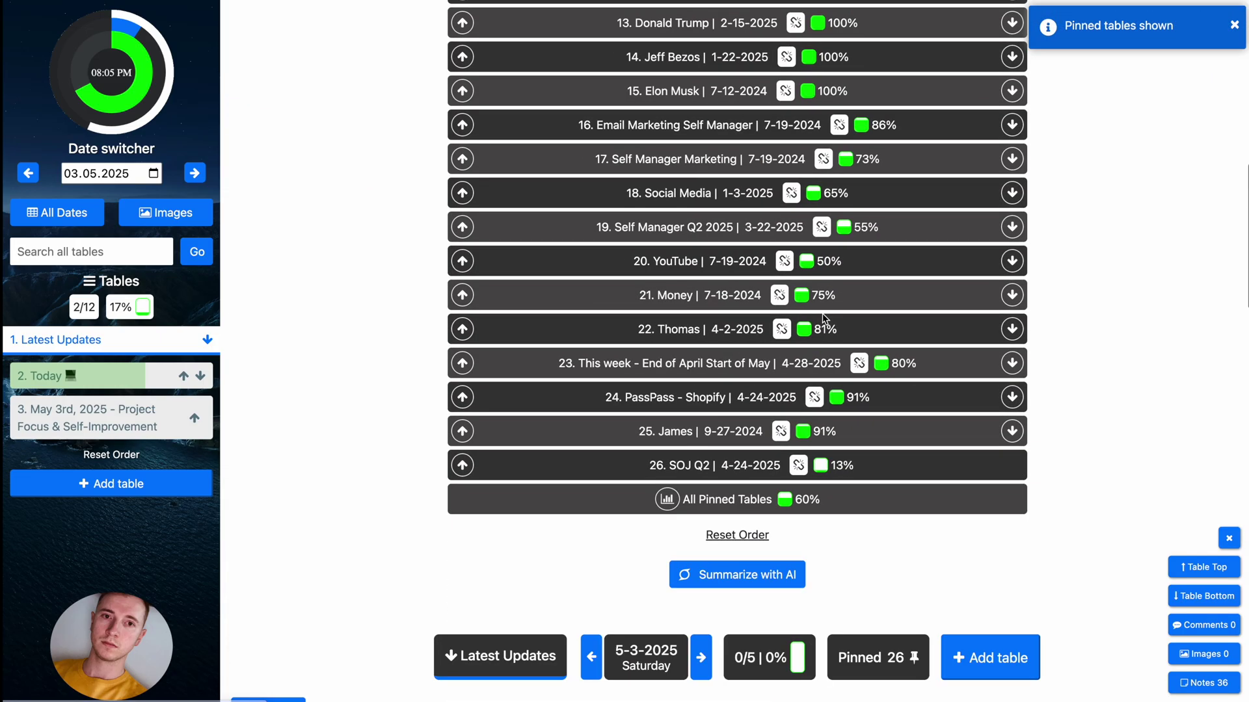
{"action": "scroll", "coordinate": [824, 329], "scroll_direction": "down", "scroll_amount": 2}
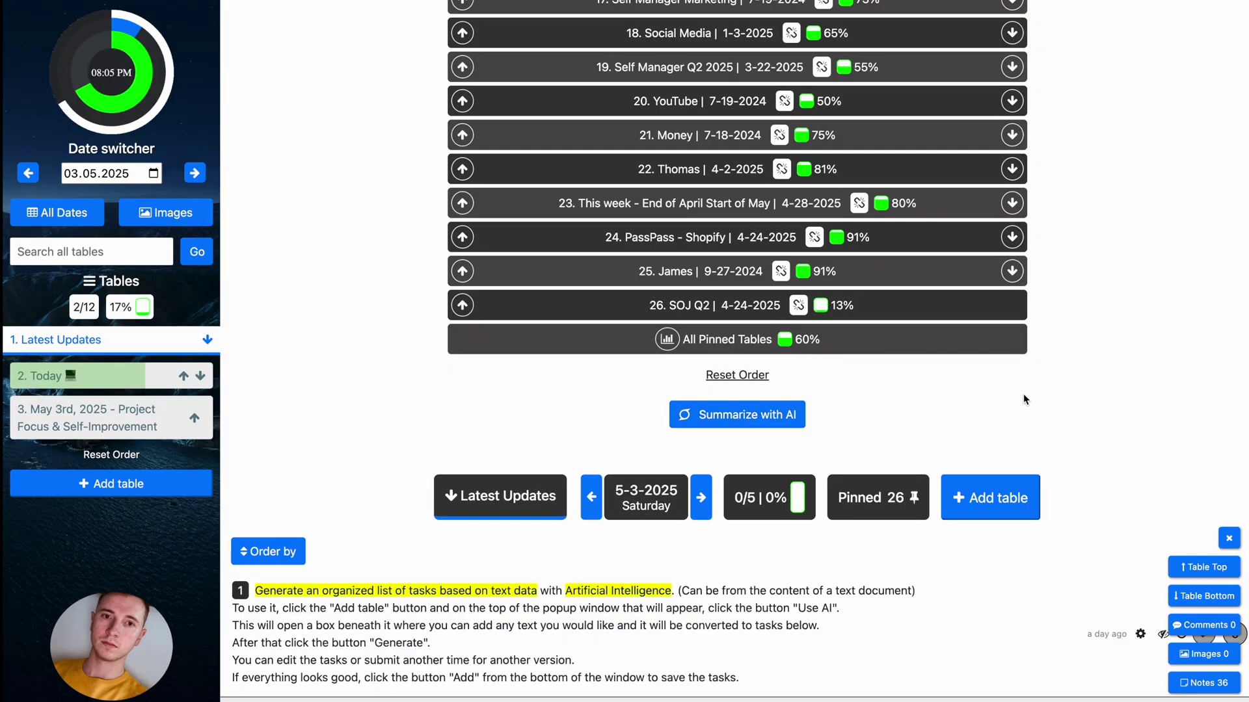
{"action": "scroll", "coordinate": [1093, 377], "scroll_direction": "down", "scroll_amount": 5}
{"action": "scroll", "coordinate": [1092, 373], "scroll_direction": "down", "scroll_amount": 5}
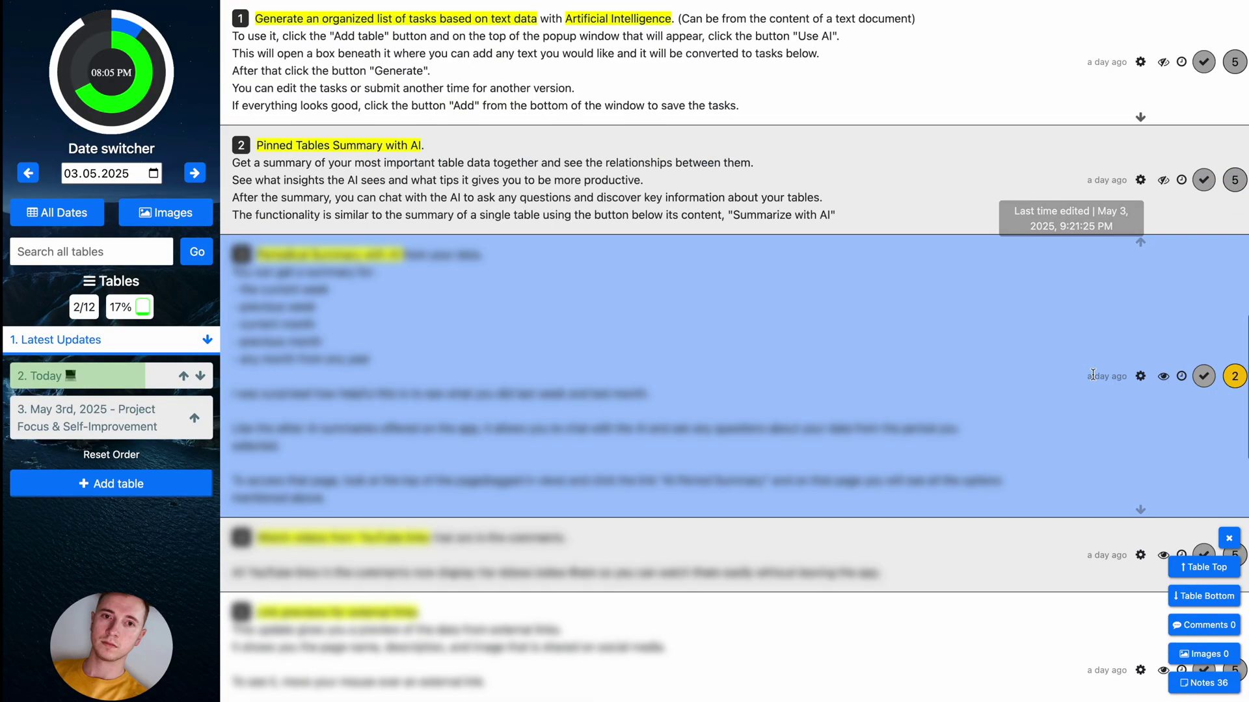
{"action": "scroll", "coordinate": [1093, 374], "scroll_direction": "down", "scroll_amount": 5}
{"action": "scroll", "coordinate": [806, 418], "scroll_direction": "up", "scroll_amount": 15}
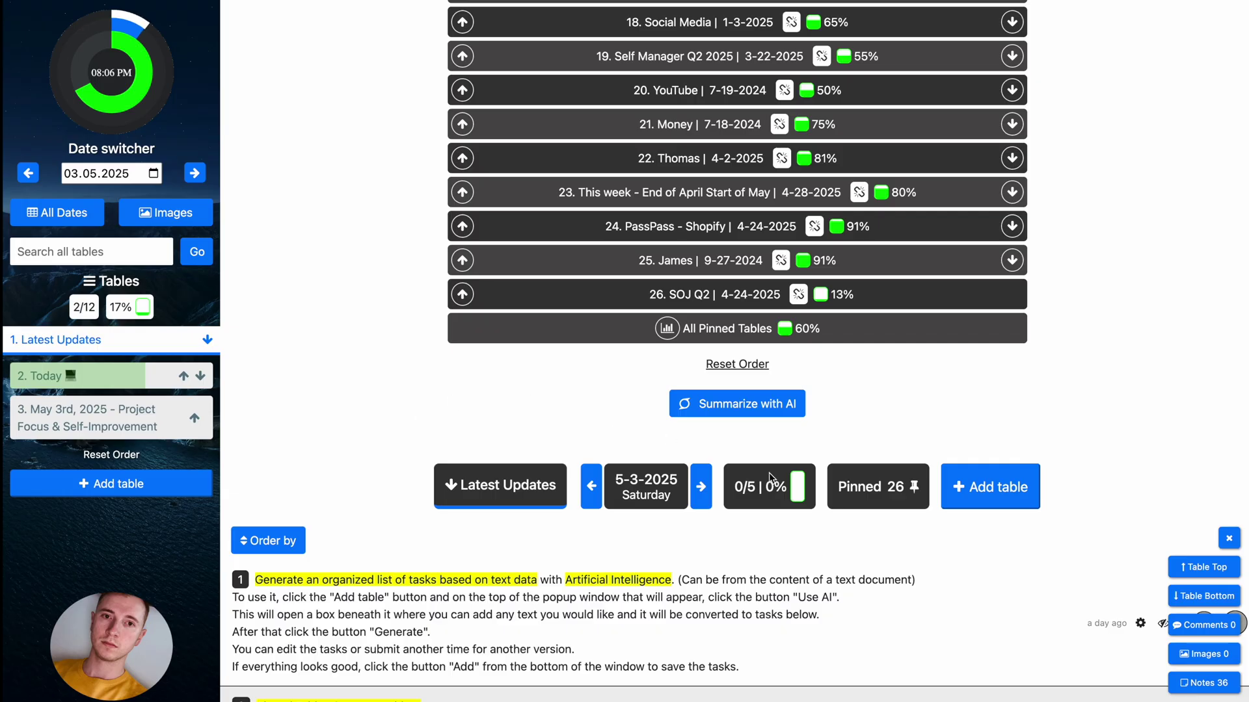
Hide the pinned tables and unblur the third update, 'Periodical Summary with AI'
{"action": "left_click", "coordinate": [849, 489]}
{"action": "scroll", "coordinate": [946, 330], "scroll_direction": "down", "scroll_amount": 5}
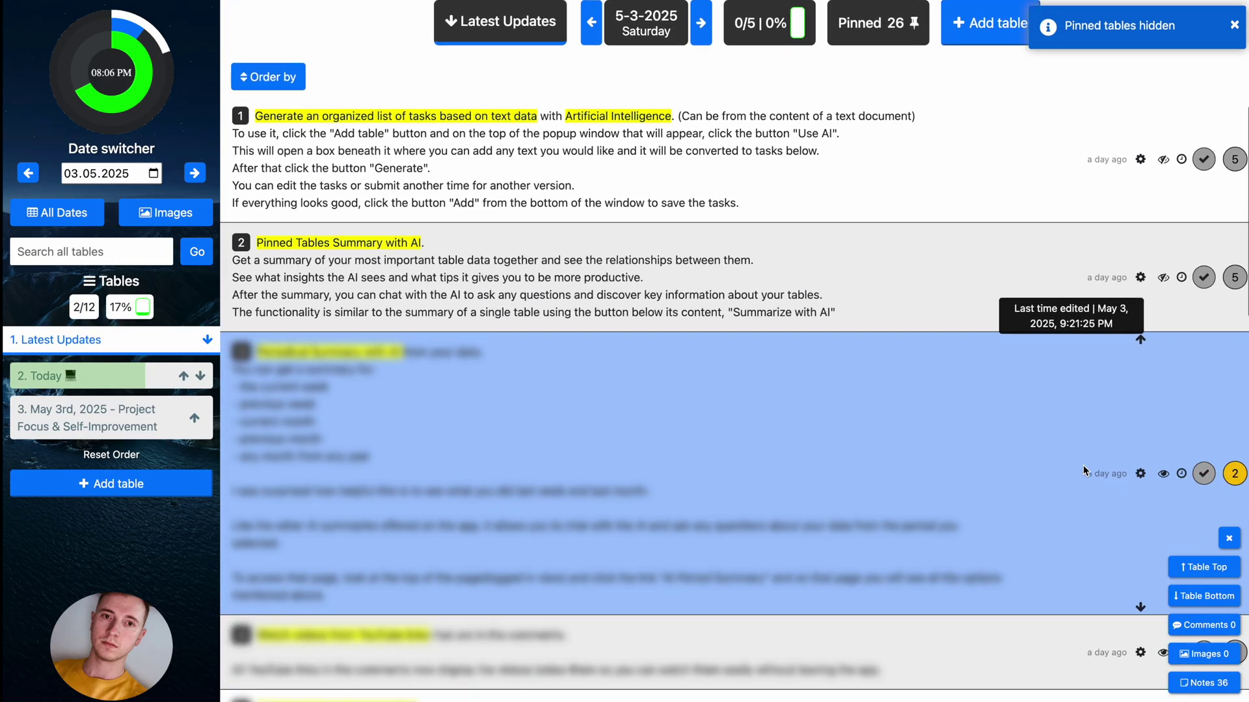
{"action": "left_click", "coordinate": [1163, 475]}
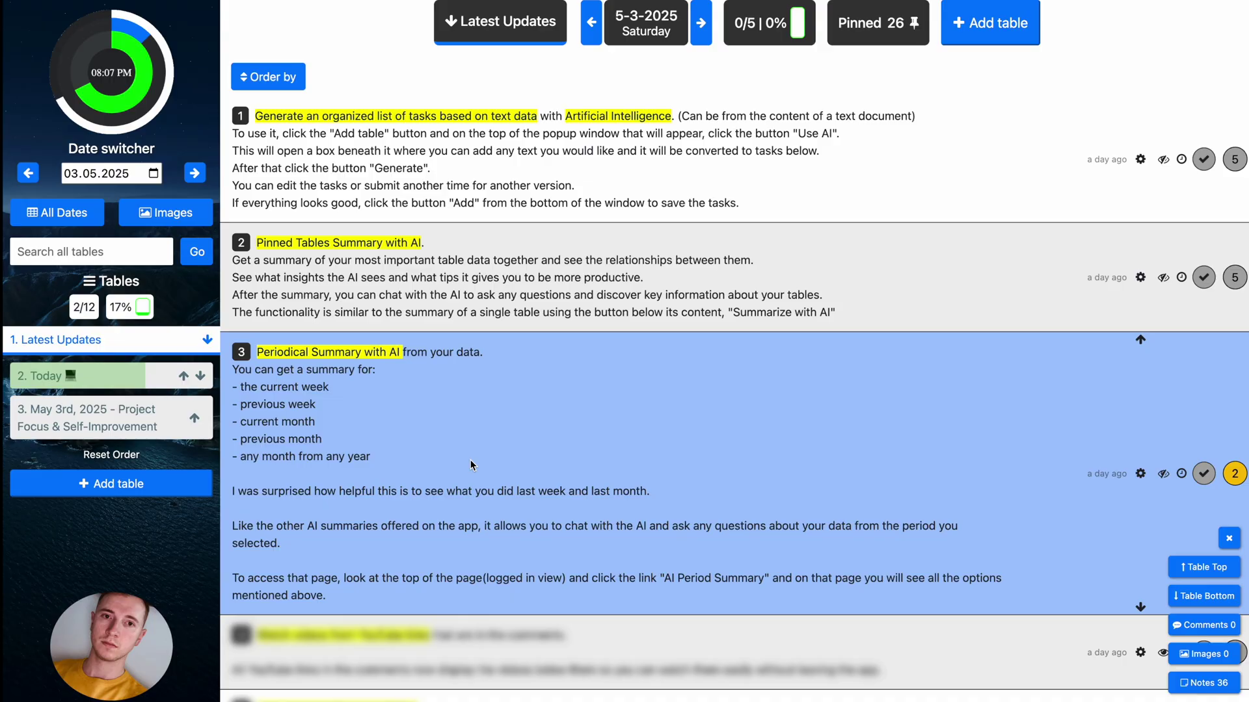
{"action": "scroll", "coordinate": [471, 464], "scroll_direction": "up", "scroll_amount": 5}
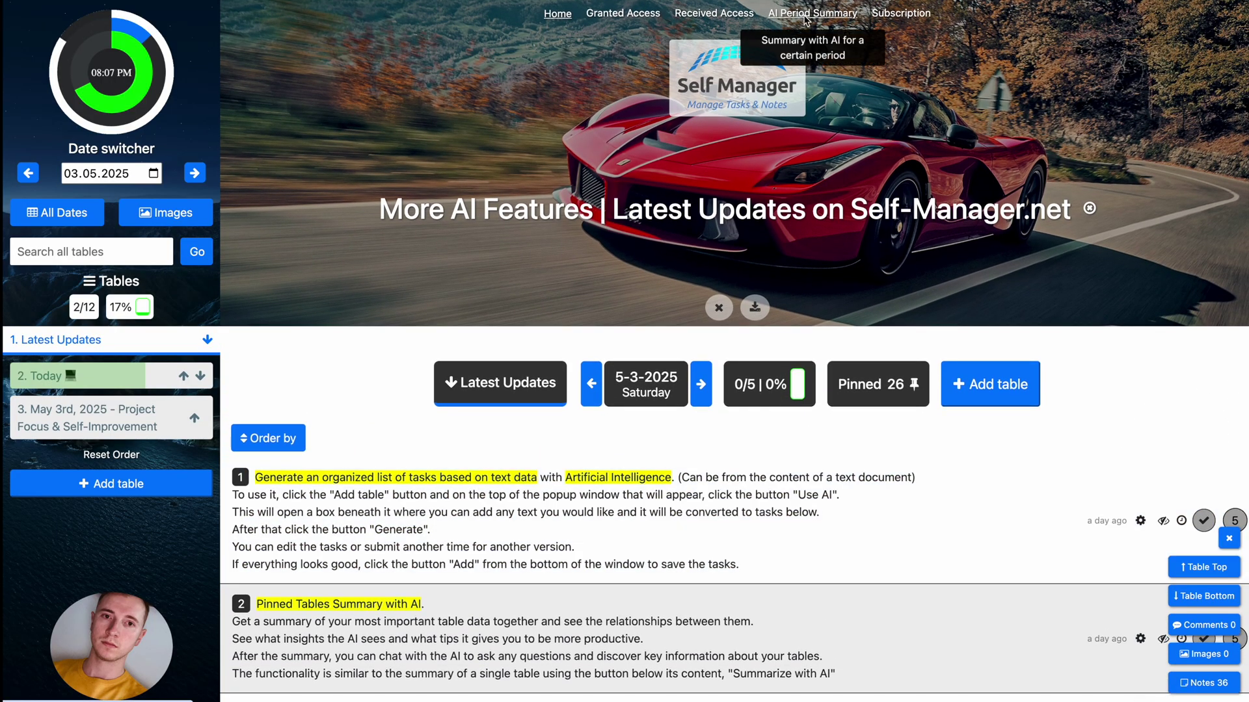
Choose February 2025 as the month on the AI Period Summary page
{"action": "left_click", "coordinate": [813, 13]}
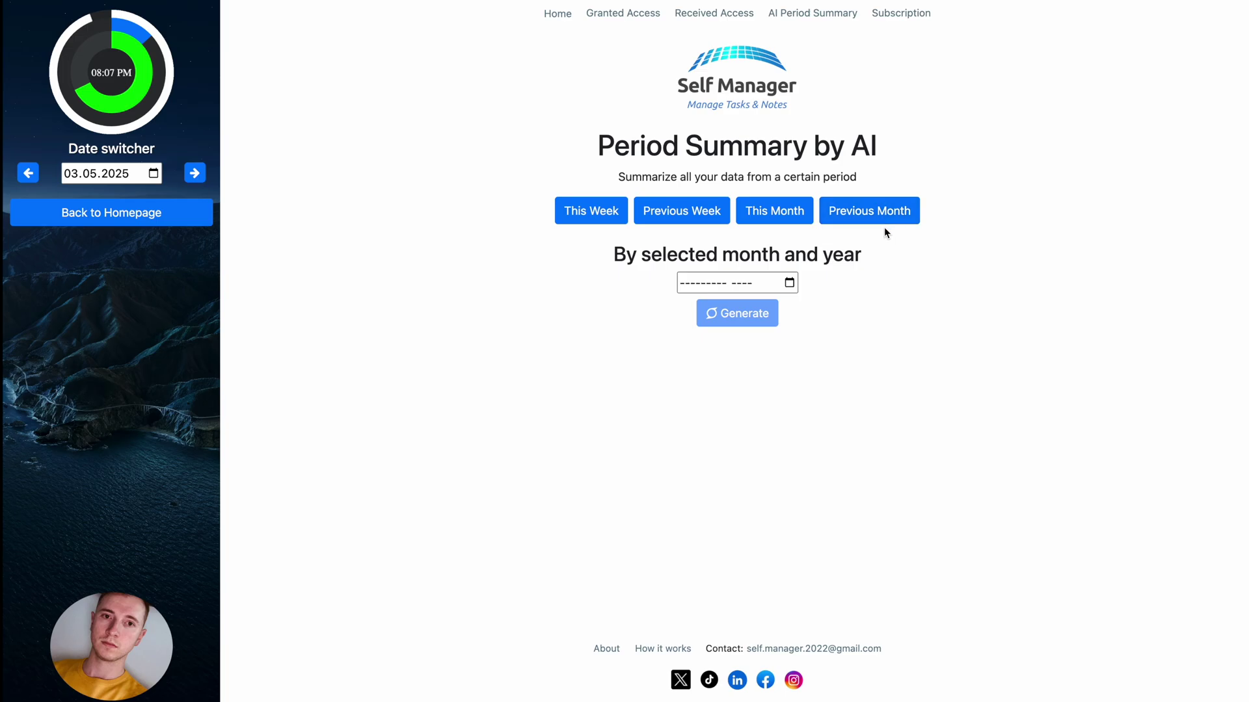
{"action": "left_click", "coordinate": [790, 285]}
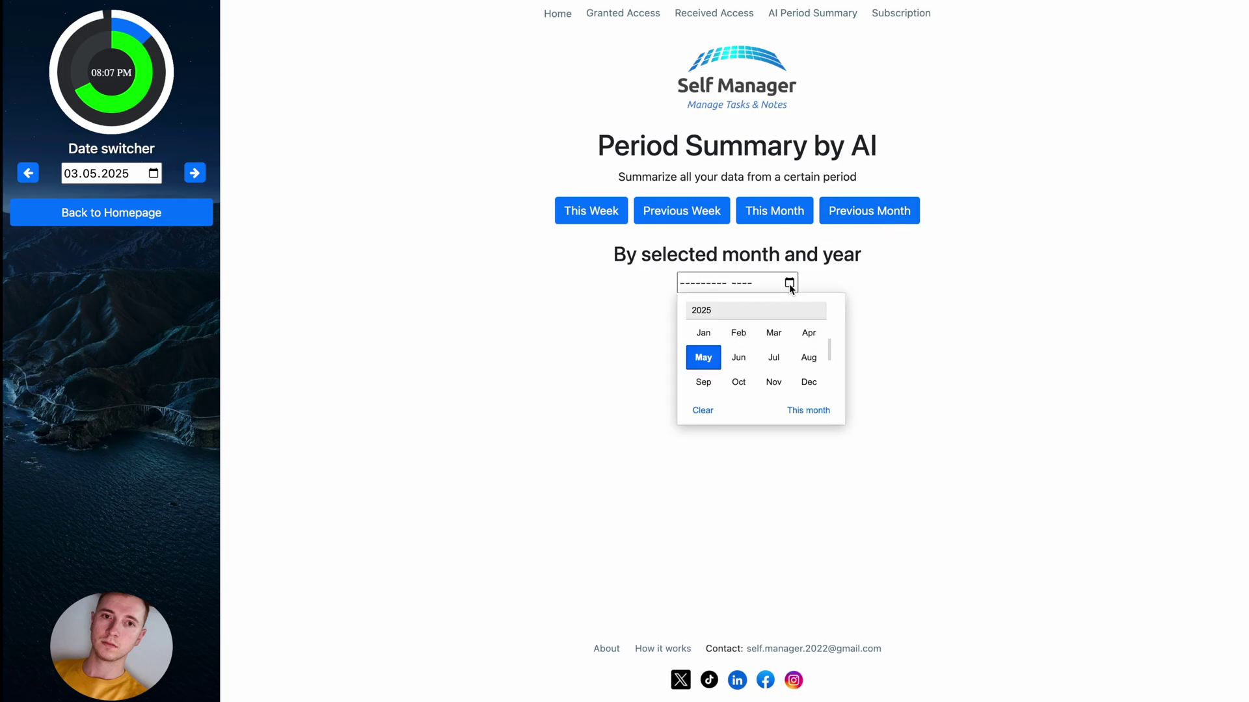
{"action": "scroll", "coordinate": [766, 370], "scroll_direction": "up", "scroll_amount": 2}
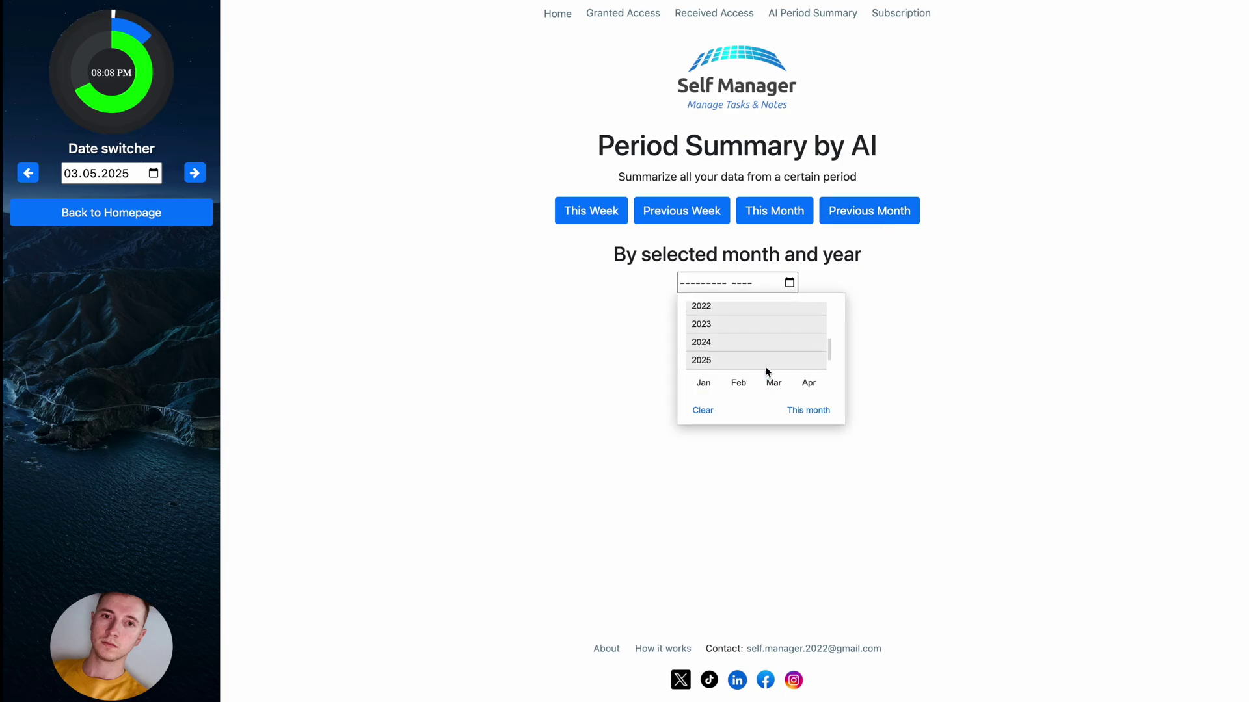
{"action": "left_click", "coordinate": [740, 382]}
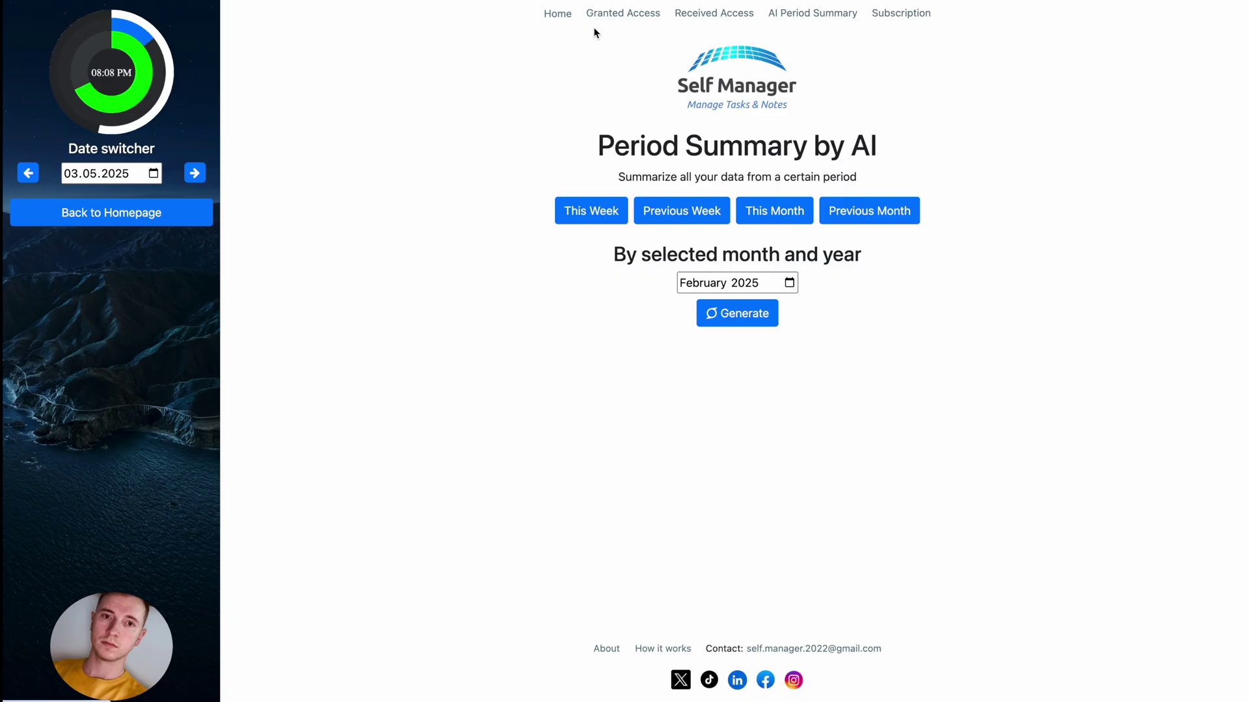
Return home and unblur the fourth update about YouTube links
{"action": "left_click", "coordinate": [557, 13]}
{"action": "scroll", "coordinate": [648, 394], "scroll_direction": "down", "scroll_amount": 4}
{"action": "scroll", "coordinate": [647, 394], "scroll_direction": "down", "scroll_amount": 2}
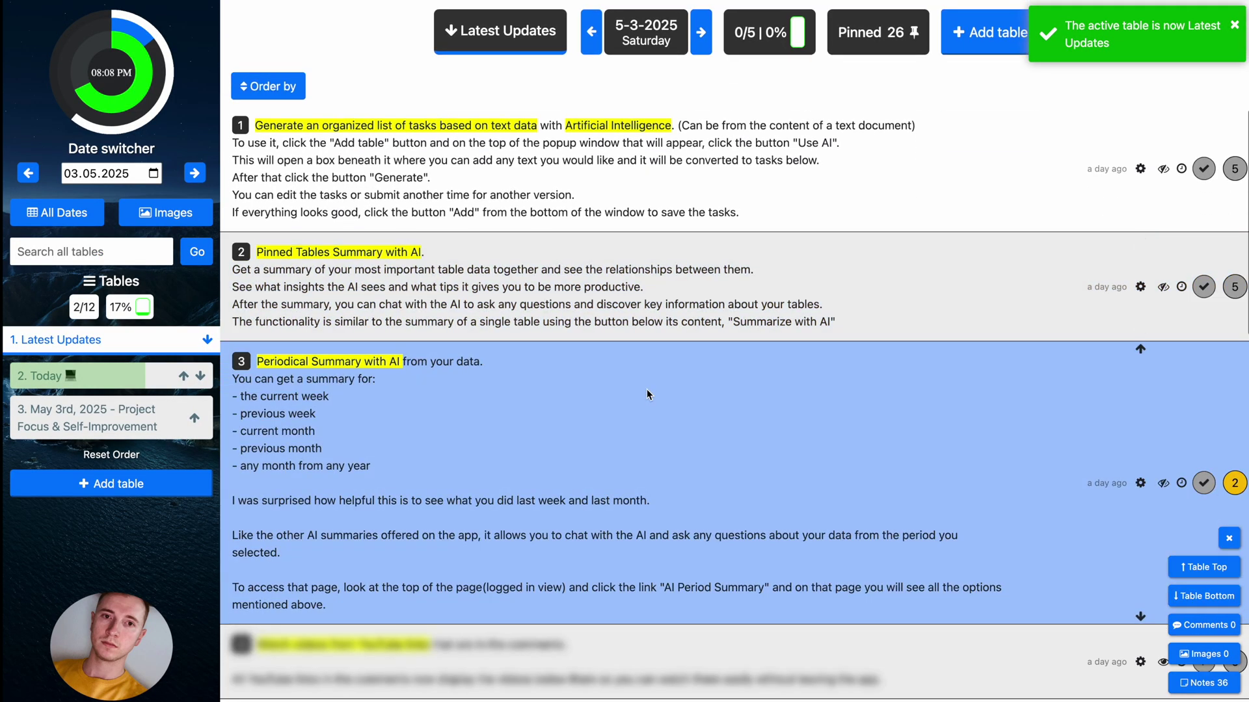
{"action": "scroll", "coordinate": [647, 395], "scroll_direction": "down", "scroll_amount": 3}
{"action": "scroll", "coordinate": [647, 394], "scroll_direction": "down", "scroll_amount": 1}
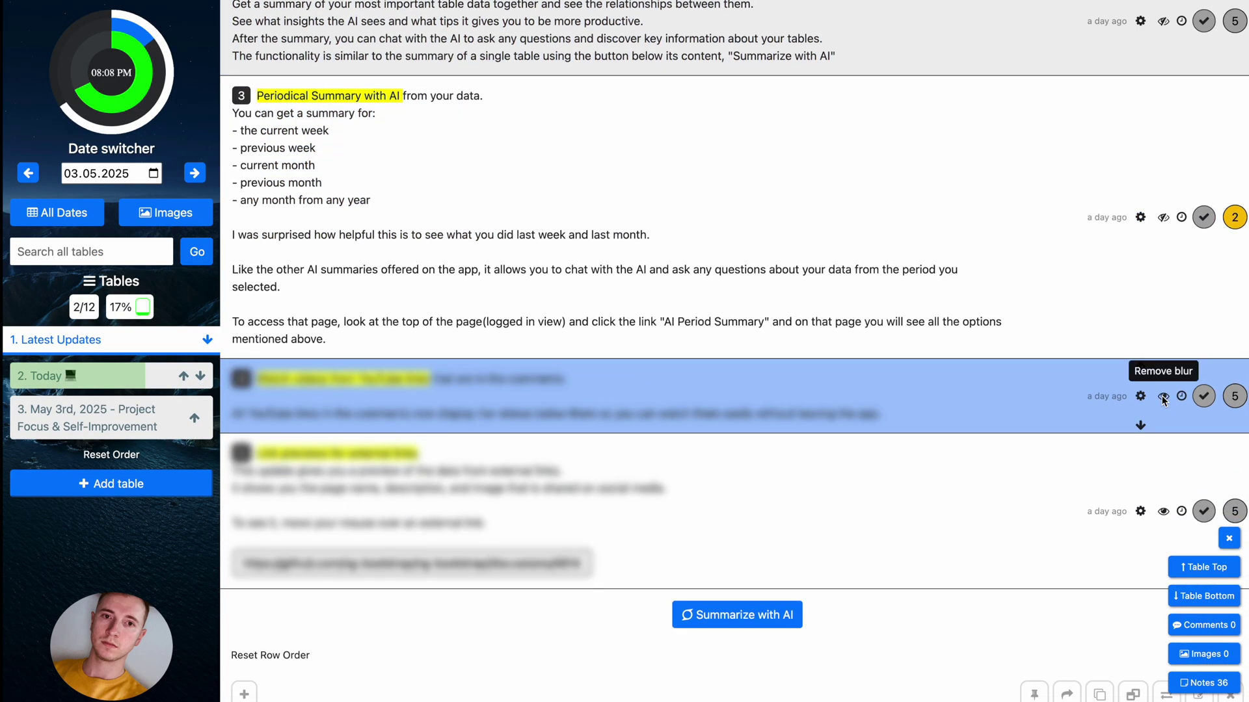
{"action": "left_click", "coordinate": [1163, 396]}
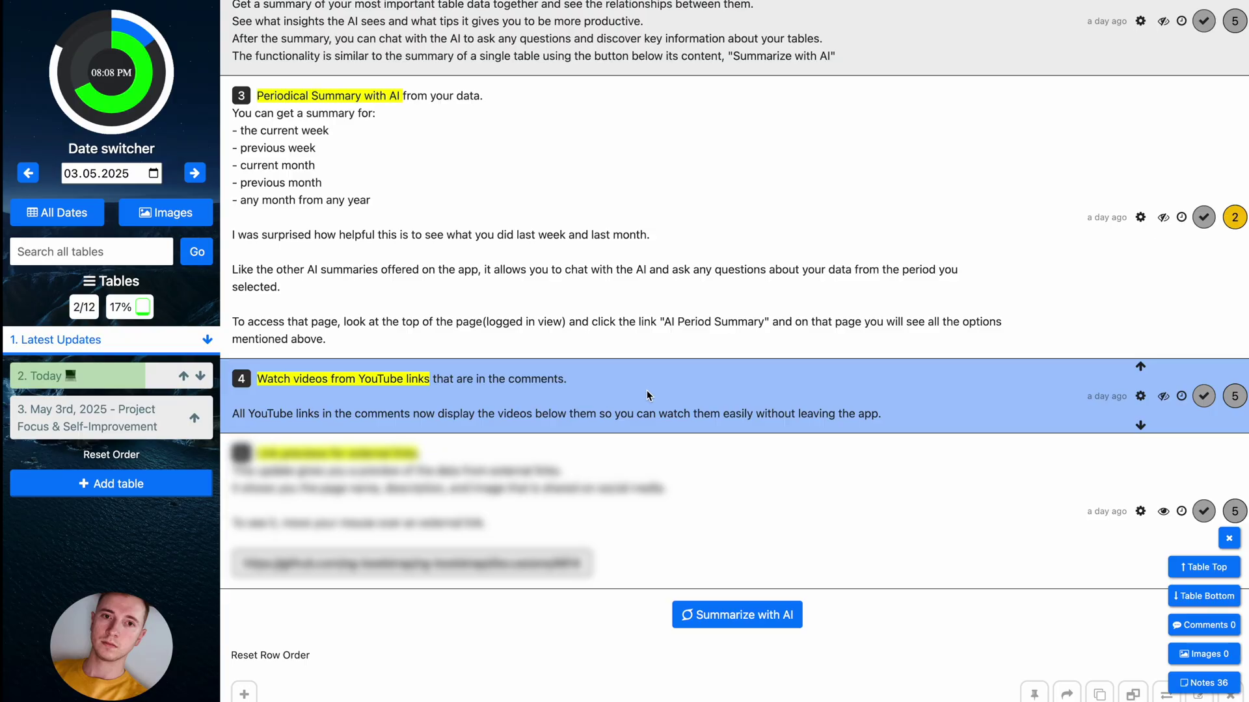
Post a comment with three YouTube links and check their embedded video previews
{"action": "scroll", "coordinate": [647, 395], "scroll_direction": "down", "scroll_amount": 5}
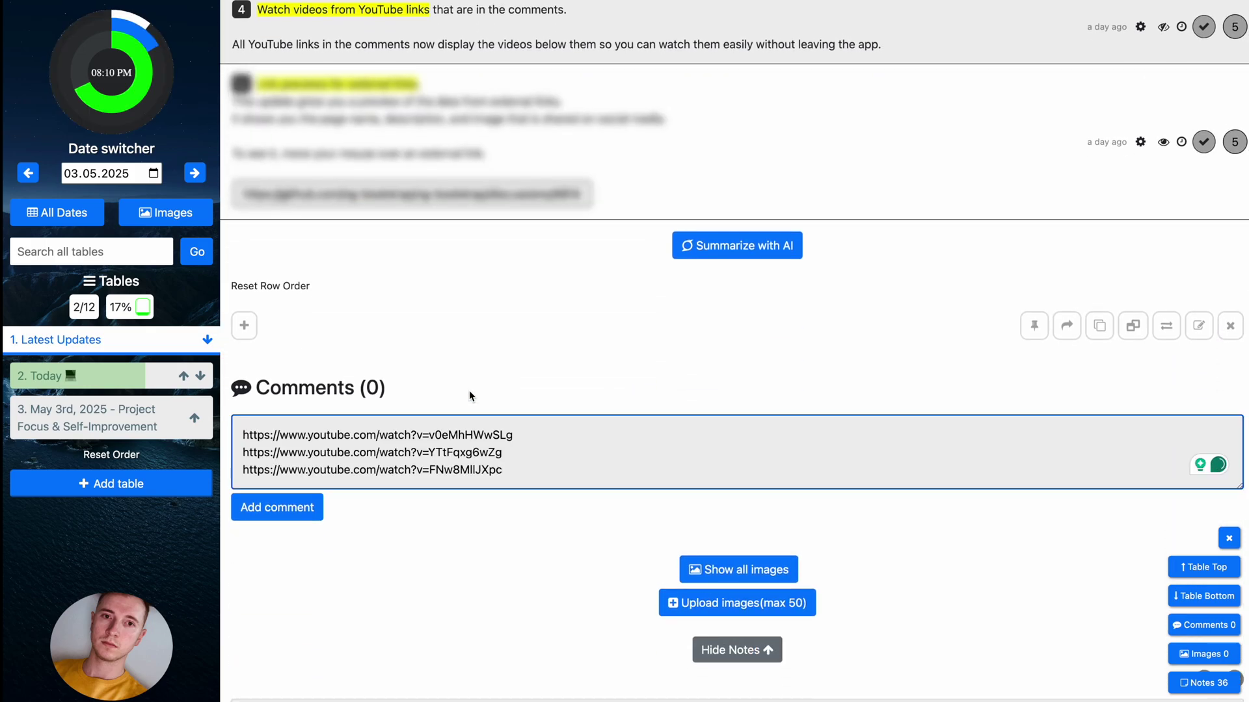
{"action": "left_click", "coordinate": [301, 510]}
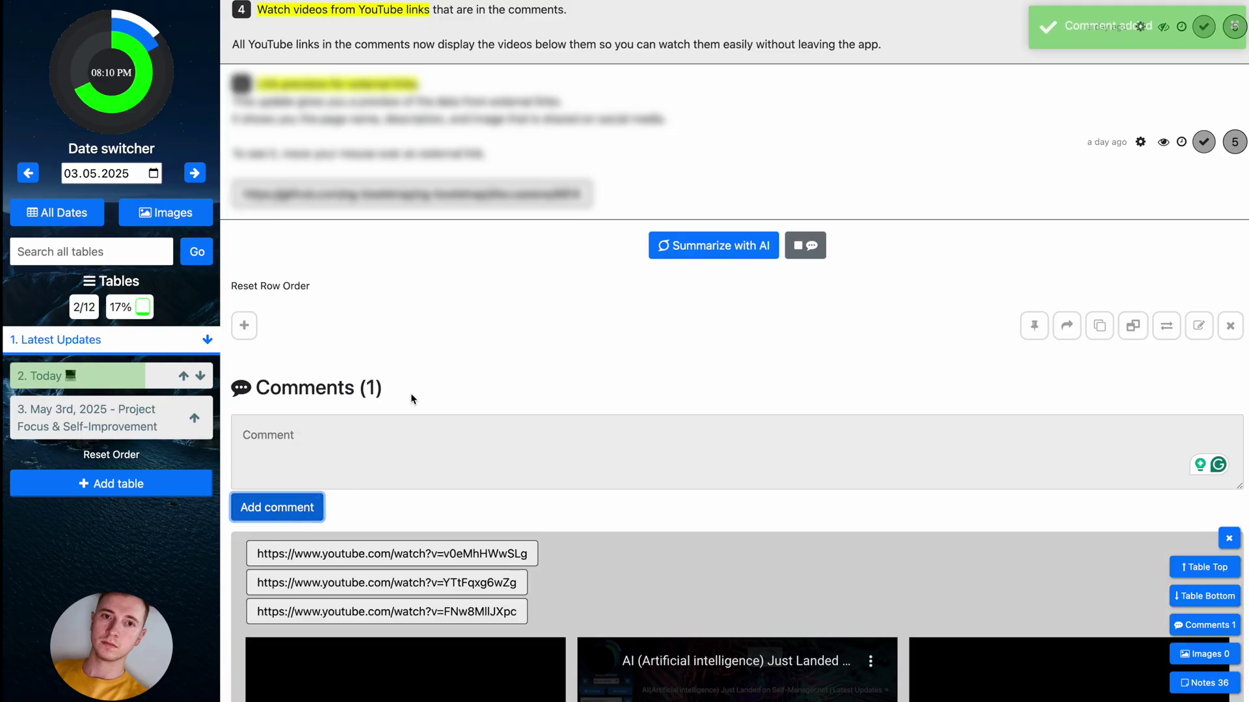
{"action": "scroll", "coordinate": [455, 384], "scroll_direction": "down", "scroll_amount": 4}
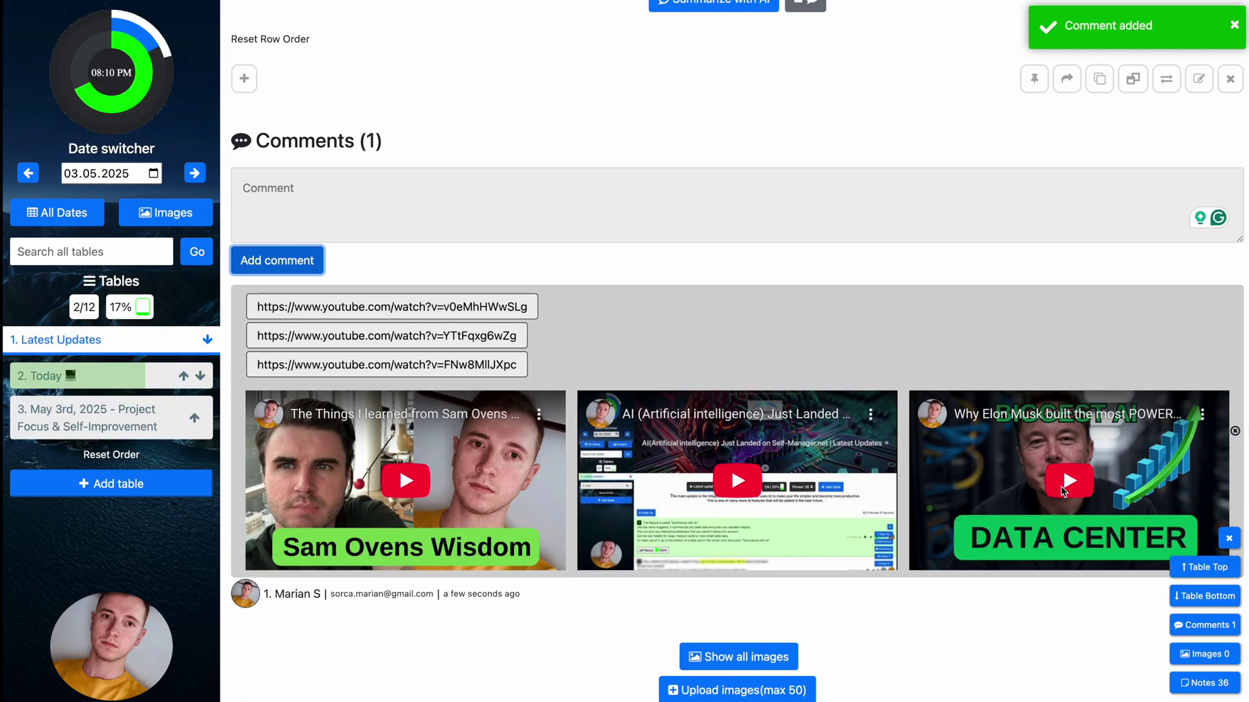
{"action": "scroll", "coordinate": [478, 466], "scroll_direction": "up", "scroll_amount": 3}
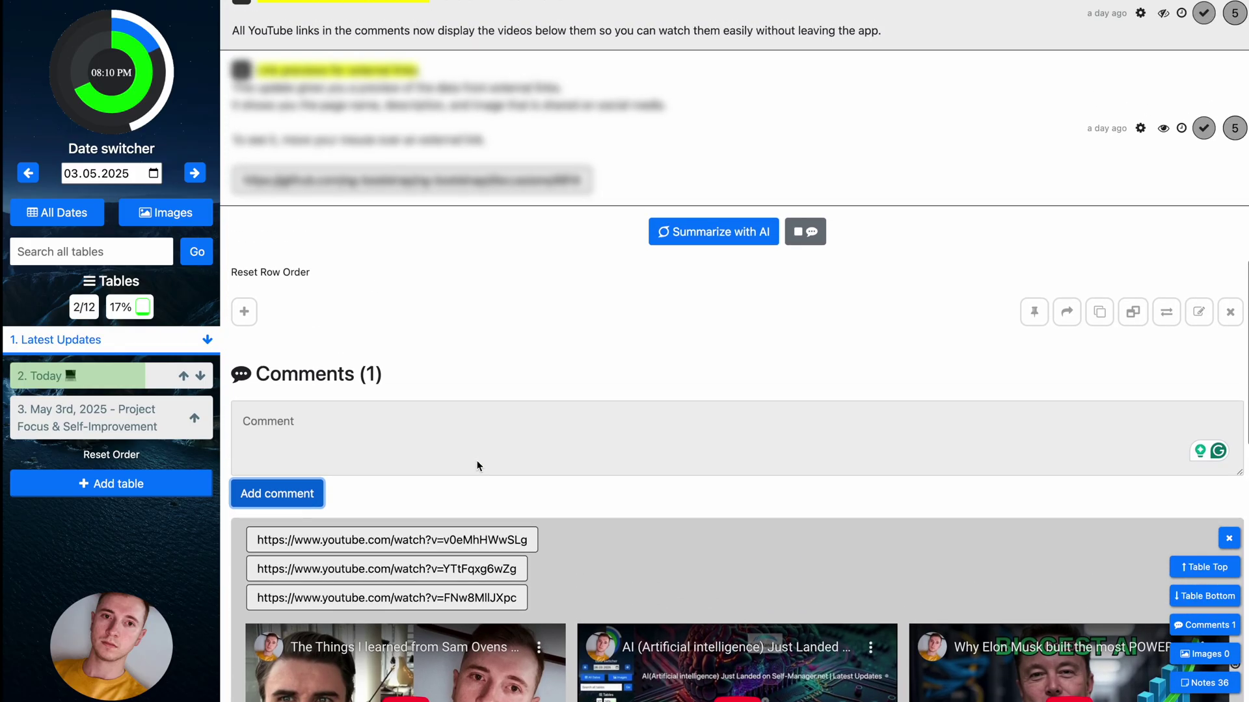
{"action": "scroll", "coordinate": [478, 467], "scroll_direction": "up", "scroll_amount": 3}
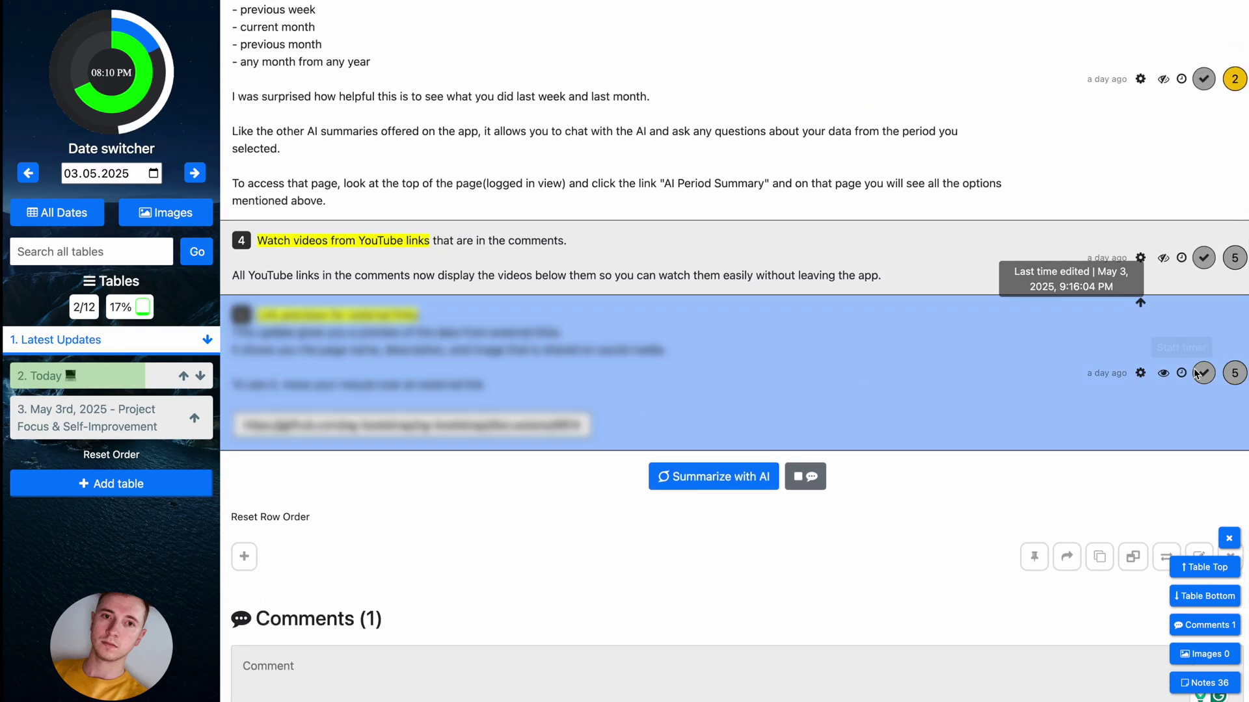
Unblur the fifth update, 'Link previews for external links'
{"action": "left_click", "coordinate": [1163, 372]}
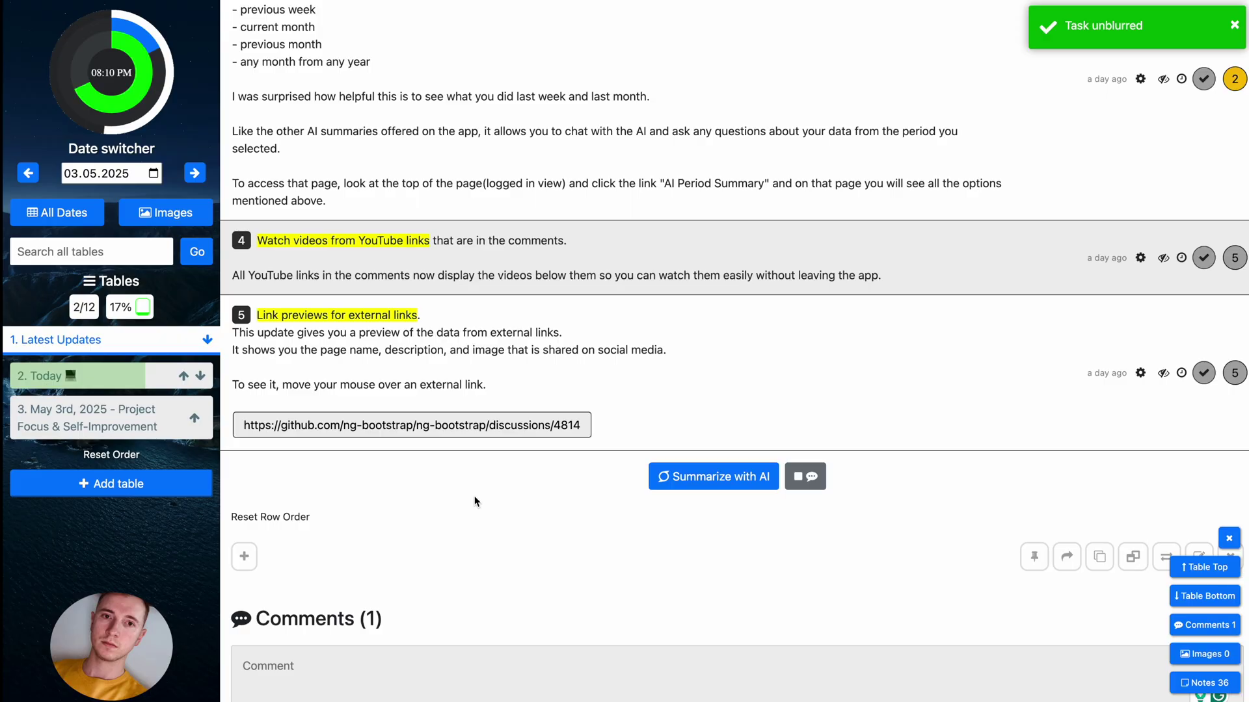